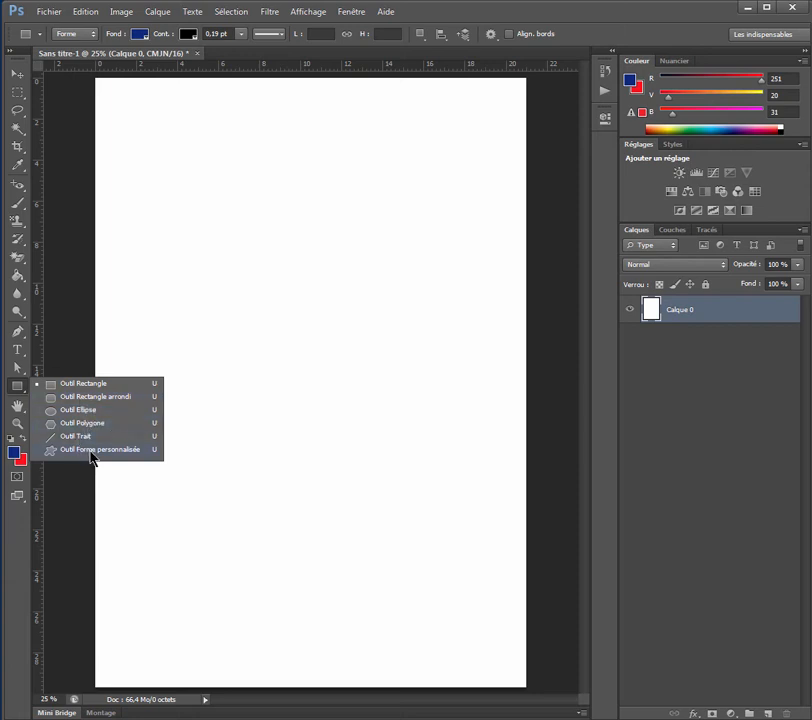
# - Draw a square shape about 548 px wide with the Rectangle tool in the upper-left area of the page
pyautogui.click(80, 385)
pyautogui.moveTo(164, 168); pyautogui.dragTo(263, 263)
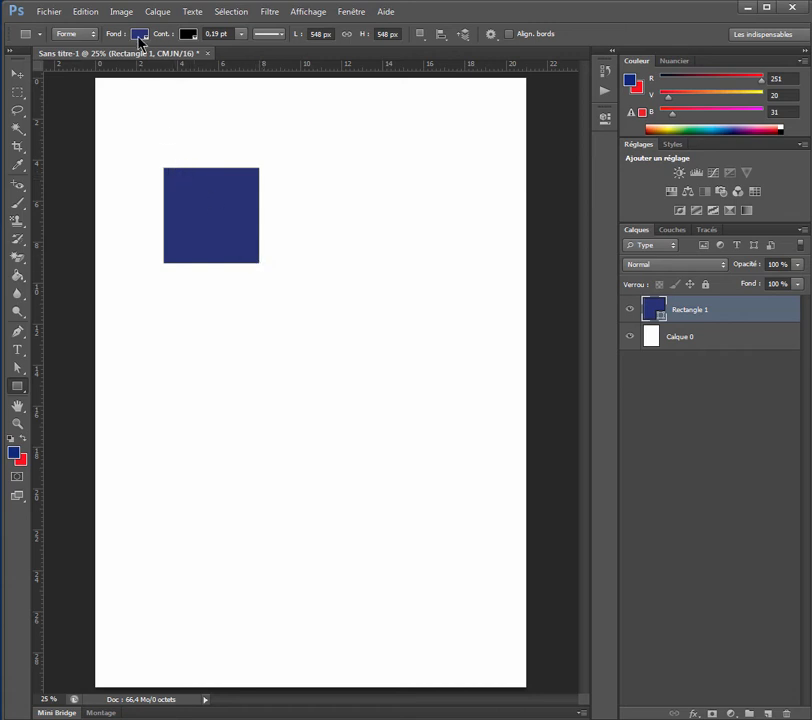
# - Change the square's solid fill to a more saturated dark blue using the colour picker
pyautogui.click(140, 37)
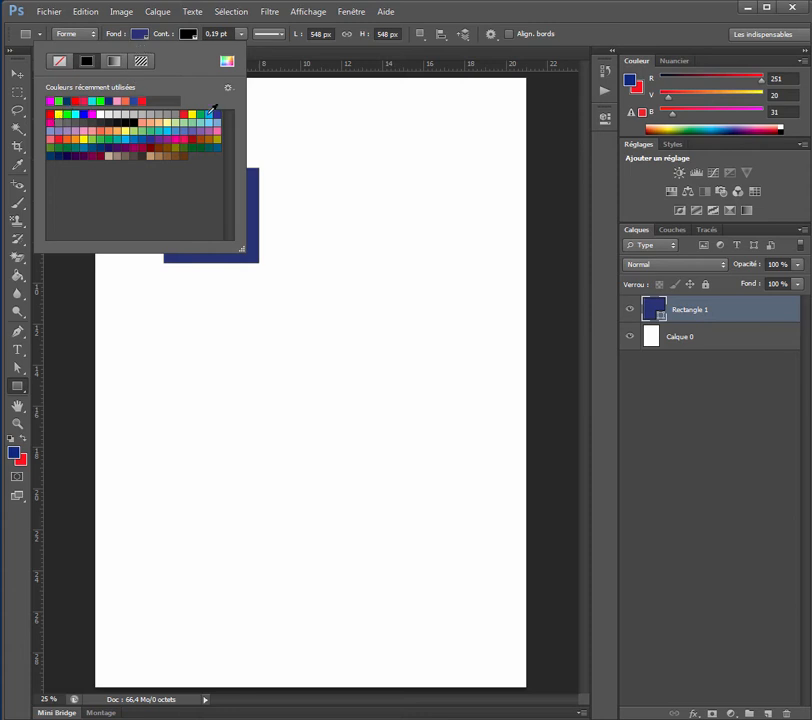
pyautogui.click(227, 62)
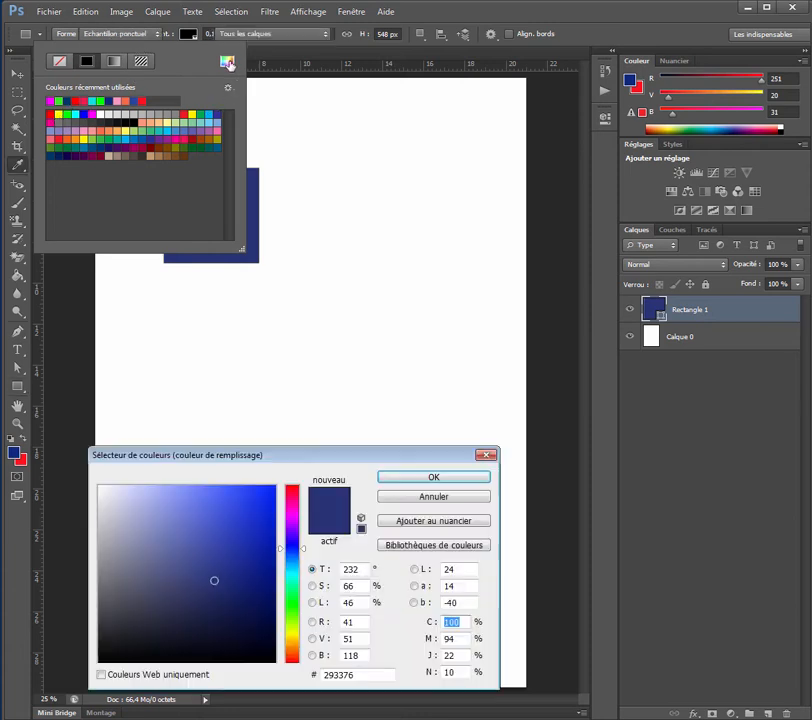
pyautogui.moveTo(314, 466); pyautogui.dragTo(326, 393)
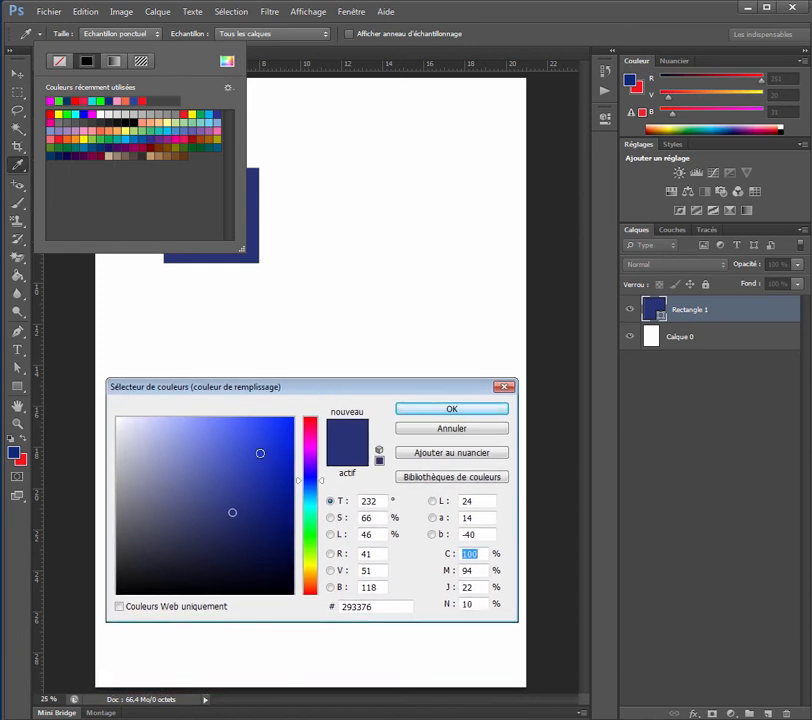
pyautogui.moveTo(259, 451); pyautogui.dragTo(257, 431)
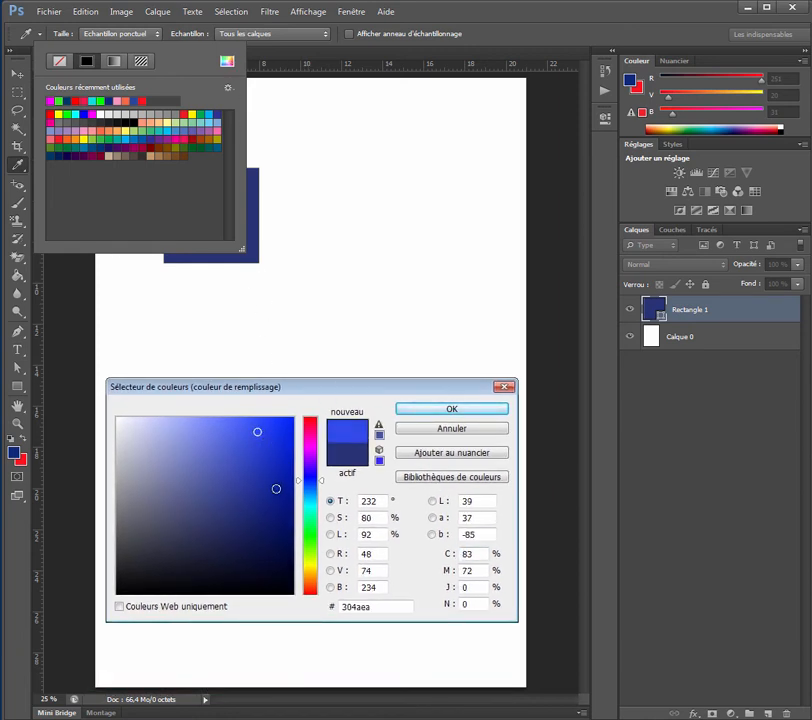
pyautogui.click(276, 488)
pyautogui.click(428, 410)
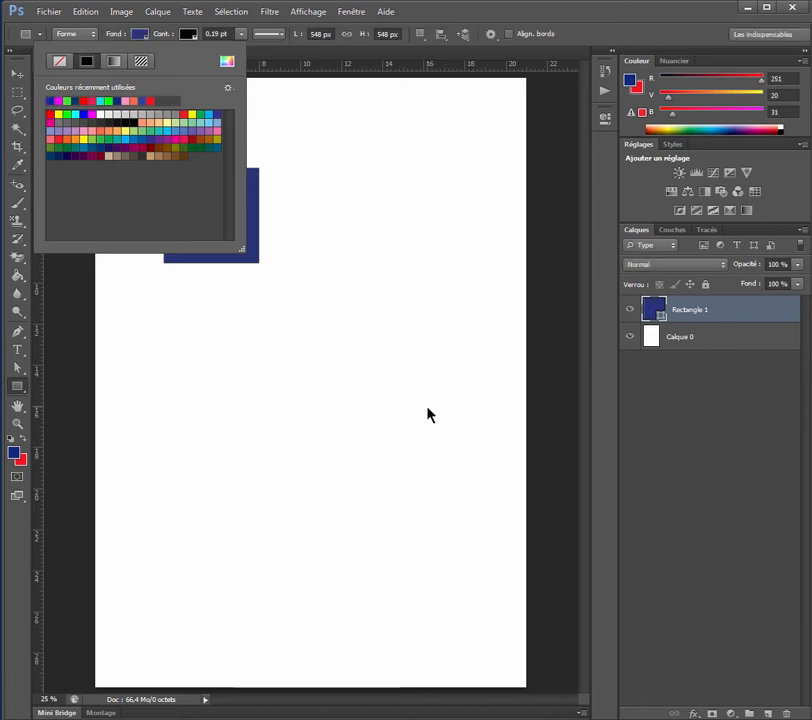
pyautogui.click(139, 38)
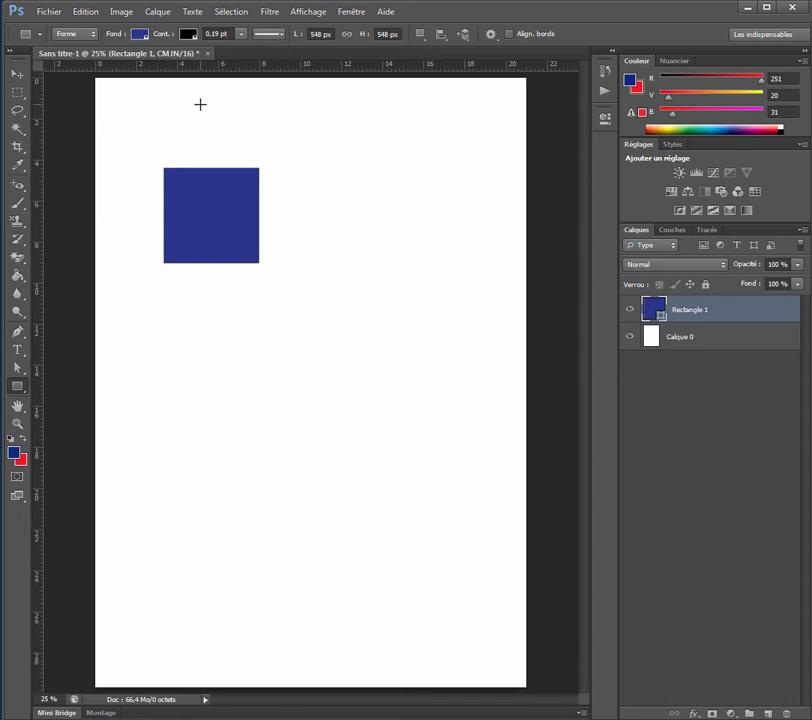
# - Fill the square with the blue-to-red linear gradient preset
pyautogui.click(139, 36)
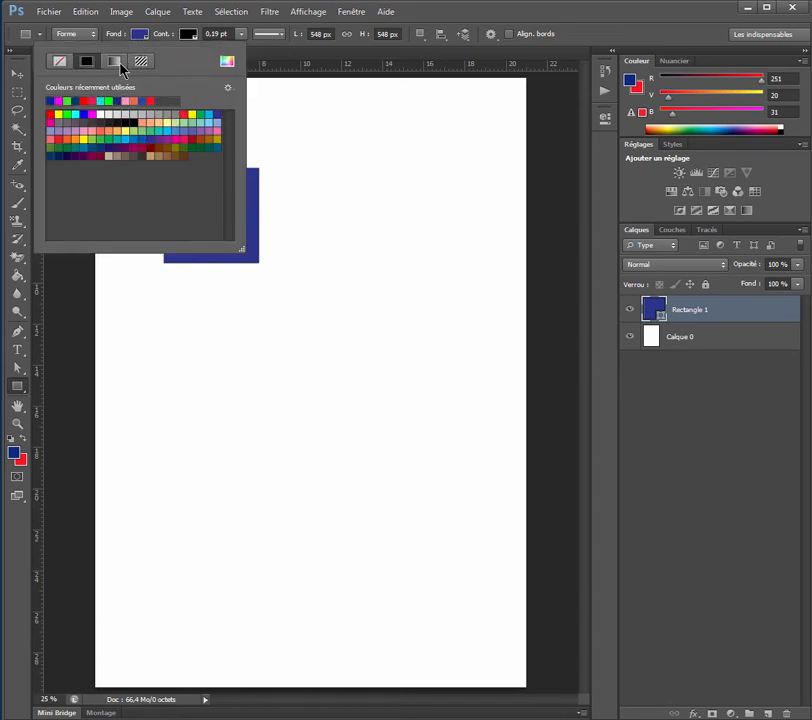
pyautogui.click(114, 64)
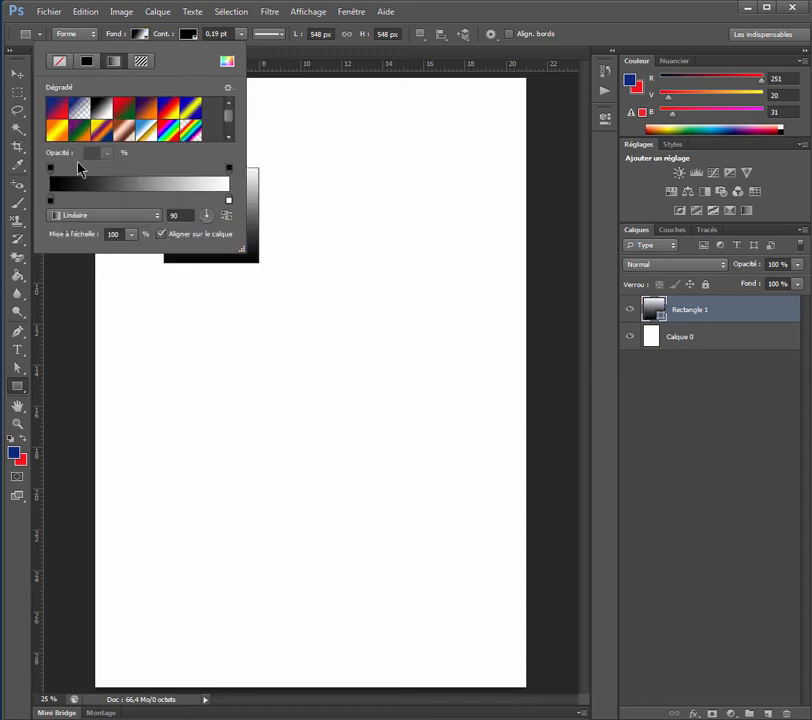
pyautogui.click(57, 106)
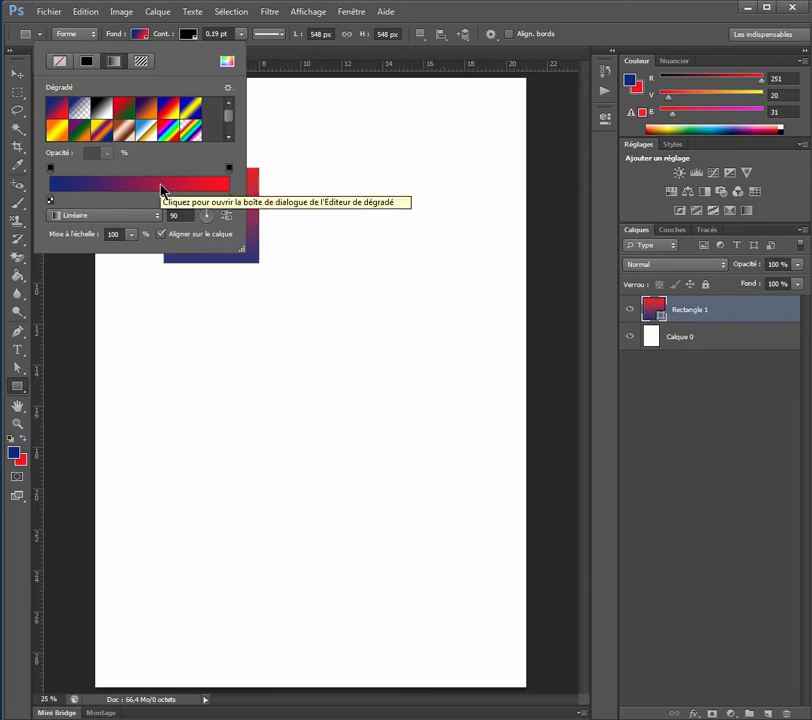
# - Try several preset patterns as the square's fill, then set it to no fill
pyautogui.click(142, 66)
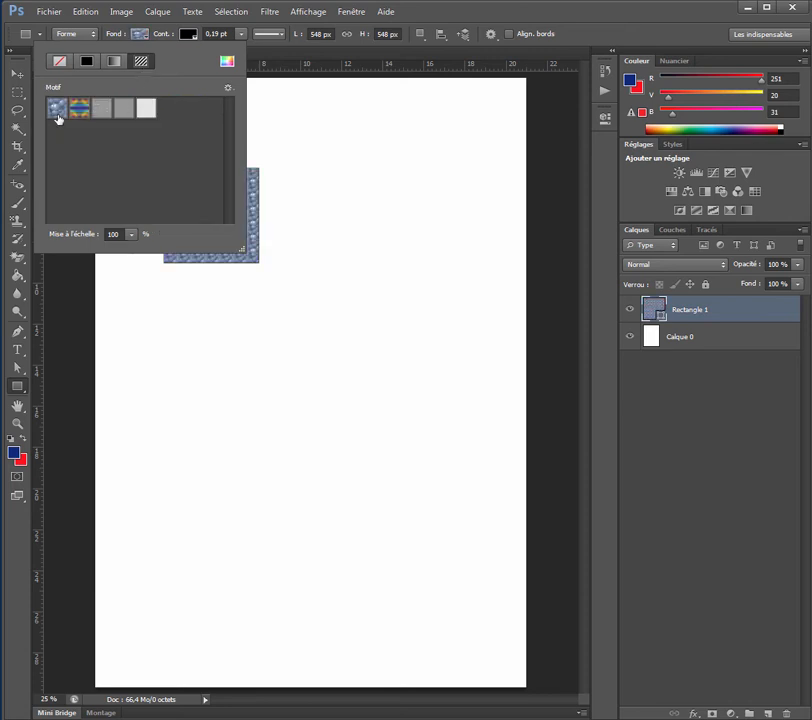
pyautogui.click(79, 113)
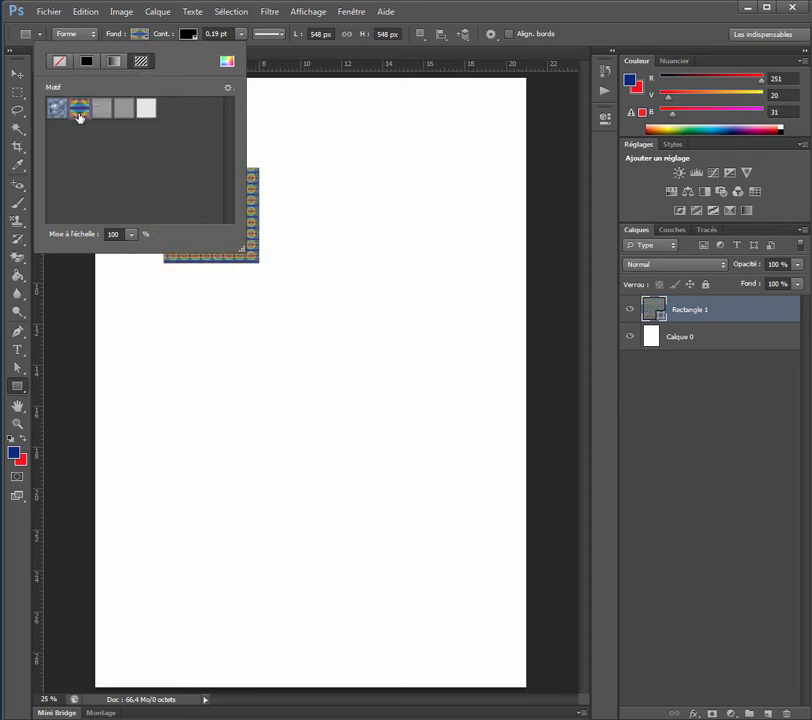
pyautogui.click(101, 108)
pyautogui.click(58, 108)
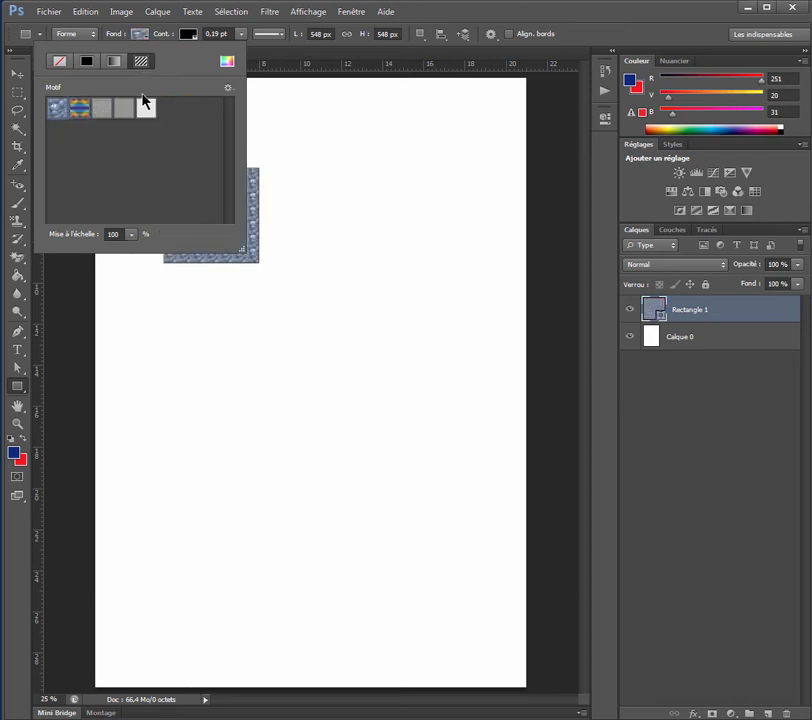
pyautogui.click(59, 62)
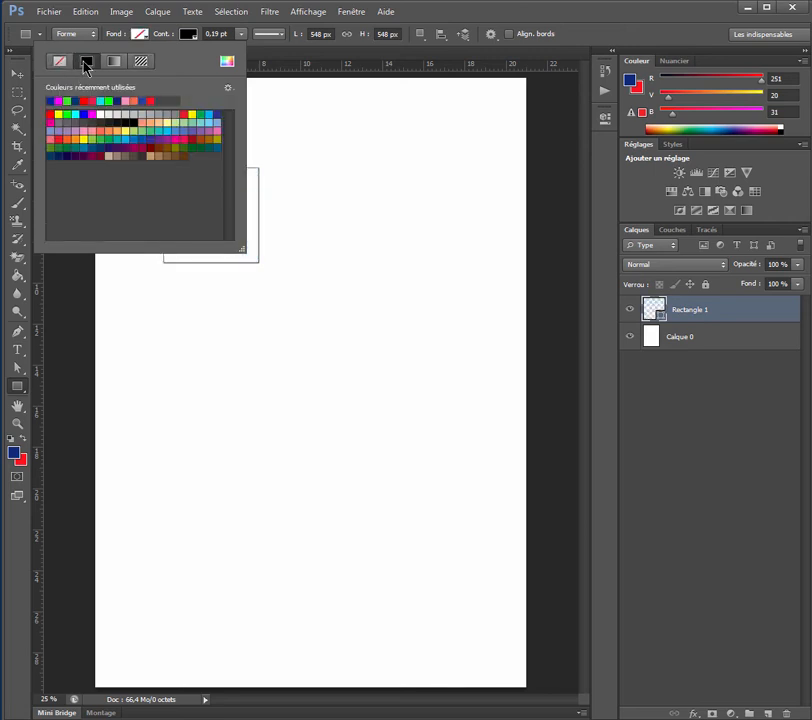
# - Give the square a solid medium-blue fill chosen in the colour picker
pyautogui.click(86, 62)
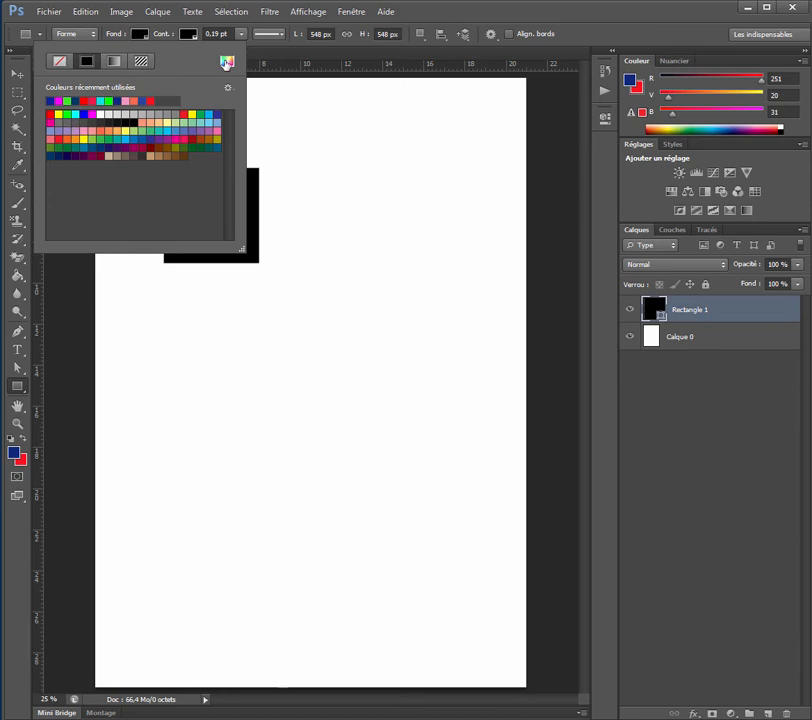
pyautogui.click(226, 63)
pyautogui.click(311, 479)
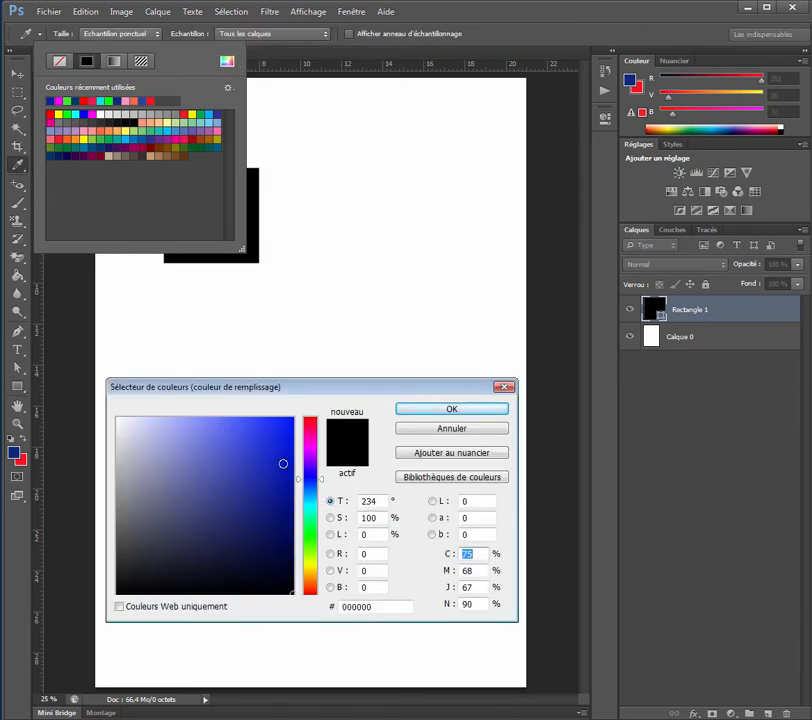
pyautogui.click(281, 448)
pyautogui.click(430, 410)
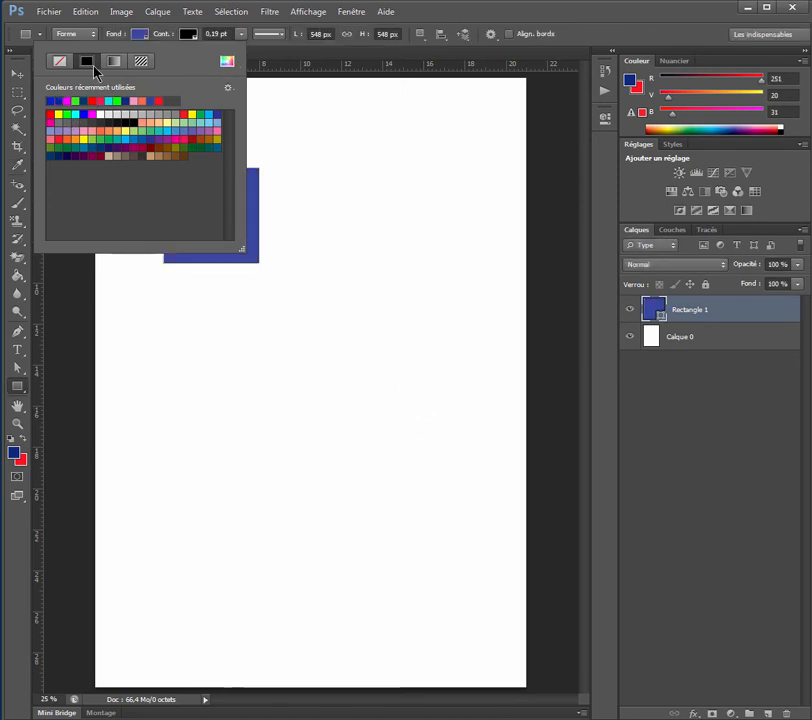
pyautogui.click(137, 36)
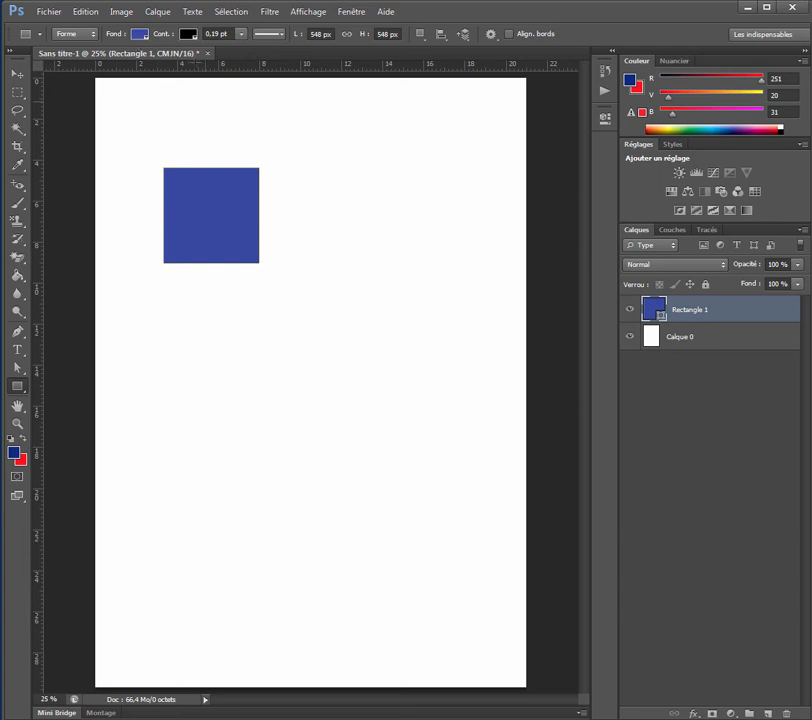
# - Set the square's stroke colour to a lighter blue using the colour picker
pyautogui.click(187, 36)
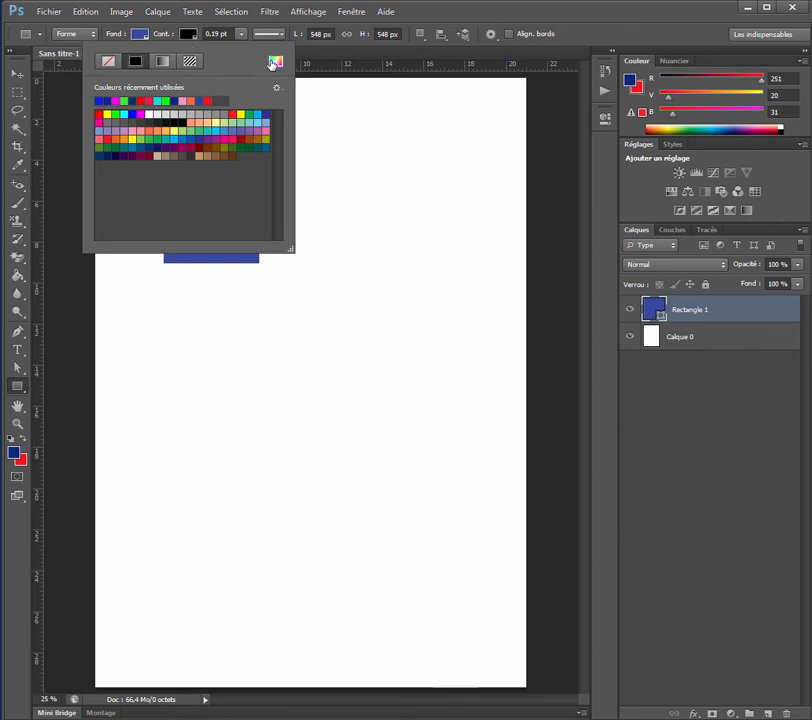
pyautogui.click(275, 62)
pyautogui.click(311, 485)
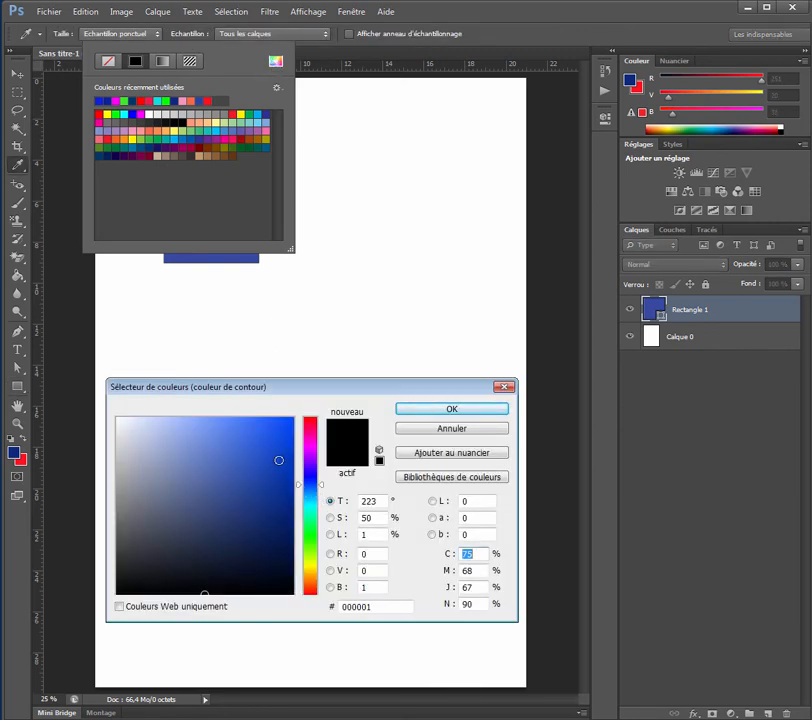
pyautogui.click(241, 429)
pyautogui.click(411, 410)
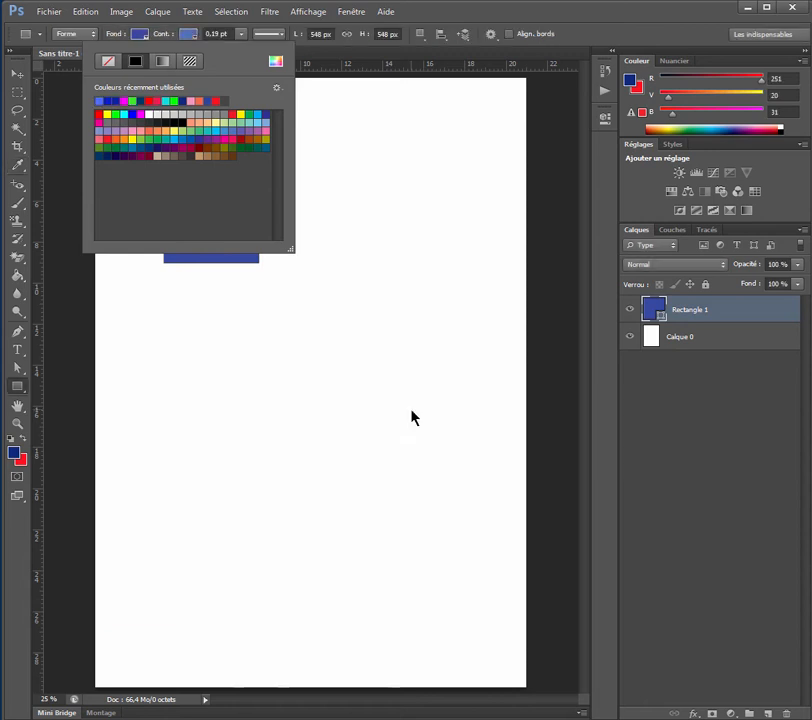
# - Set the square's stroke width to about 4.28 pt and view the stroke style options, keeping the solid line
pyautogui.click(241, 41)
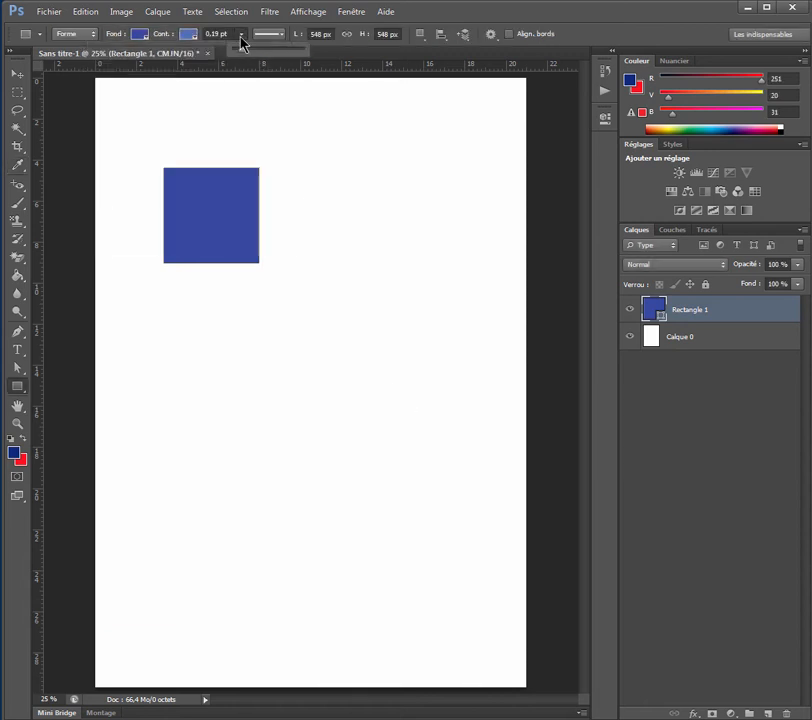
pyautogui.click(241, 41)
pyautogui.moveTo(243, 55)
pyautogui.mouseDown()
pyautogui.moveTo(257, 57)
pyautogui.moveTo(248, 56)
pyautogui.mouseUp()
pyautogui.click(281, 36)
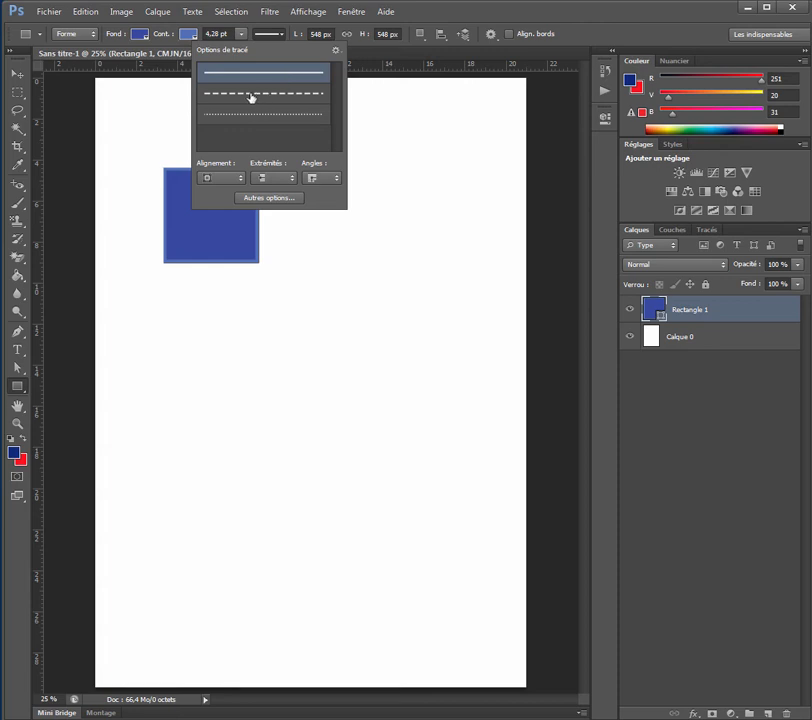
pyautogui.click(282, 35)
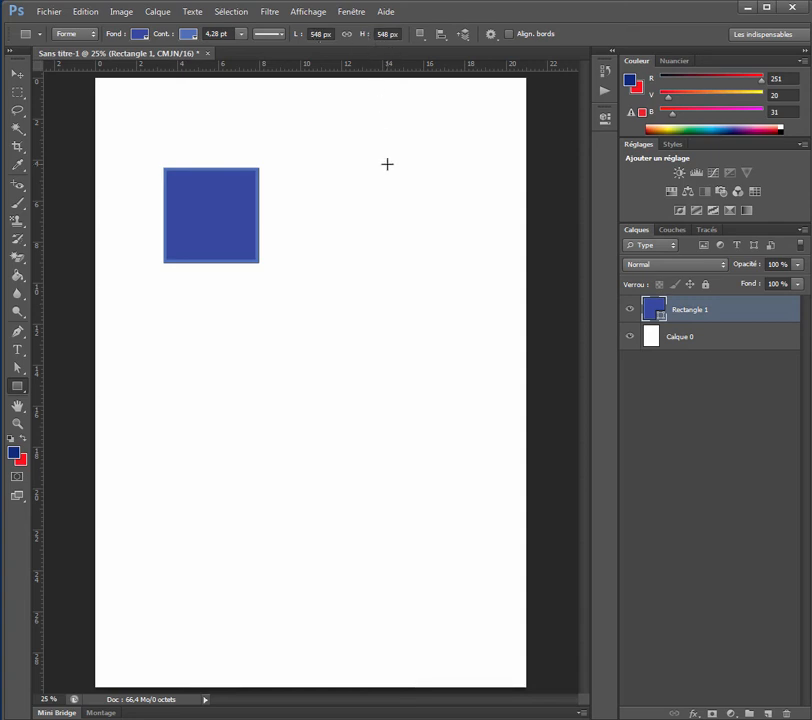
# - Enable transform controls and transform the square to about 179% width and 140% height, rotated about 9.8° clockwise
pyautogui.click(18, 74)
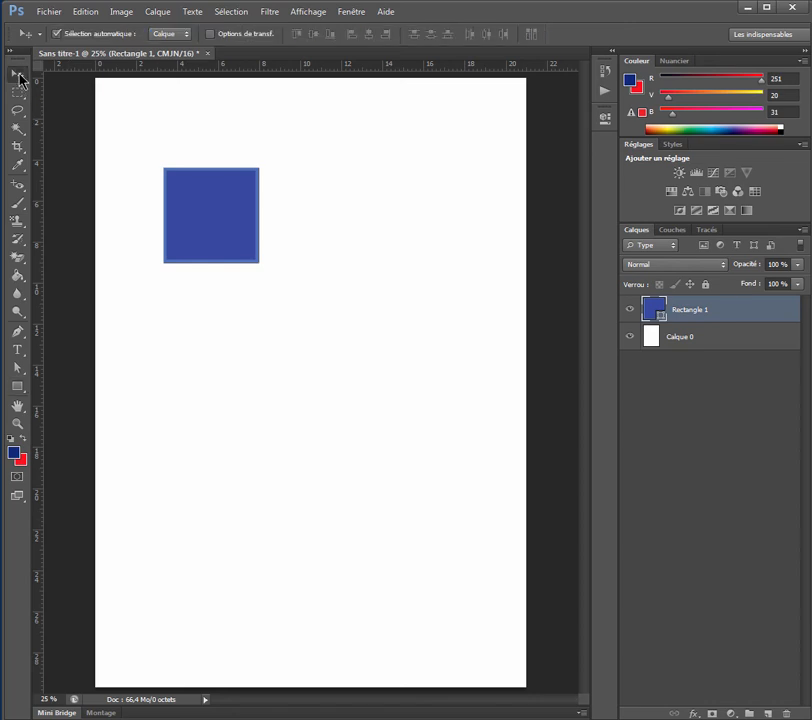
pyautogui.click(210, 35)
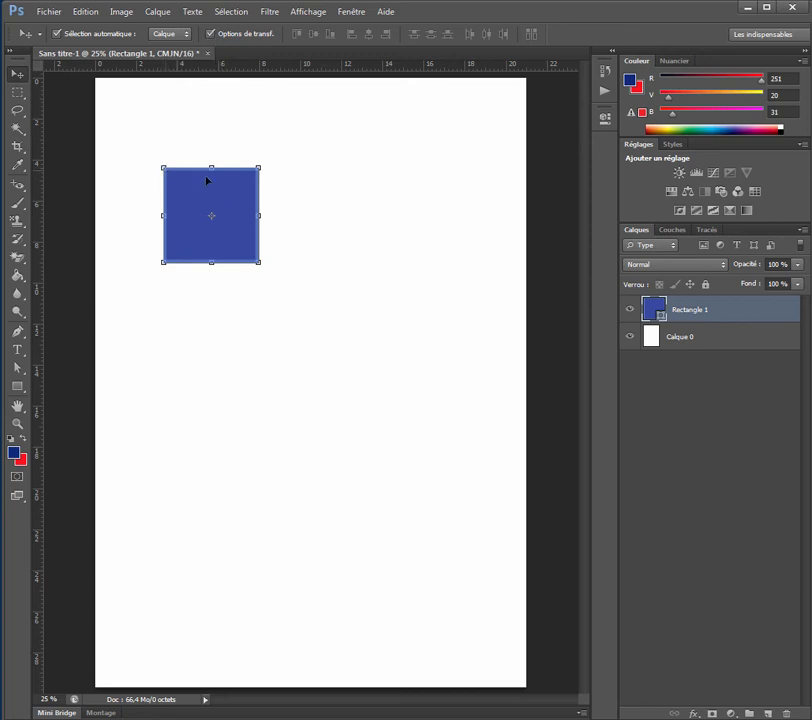
pyautogui.moveTo(262, 219); pyautogui.dragTo(336, 218)
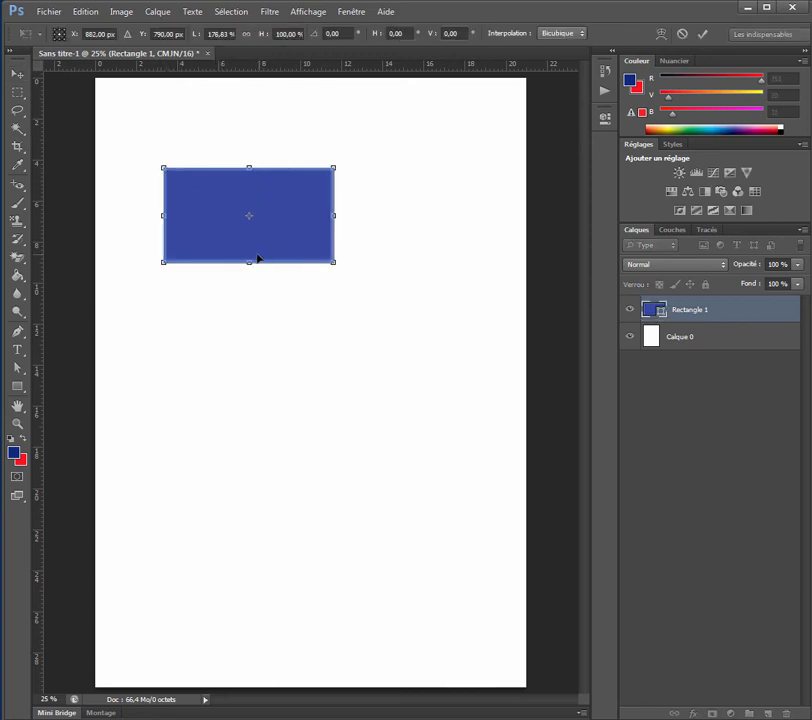
pyautogui.moveTo(248, 263); pyautogui.dragTo(249, 300)
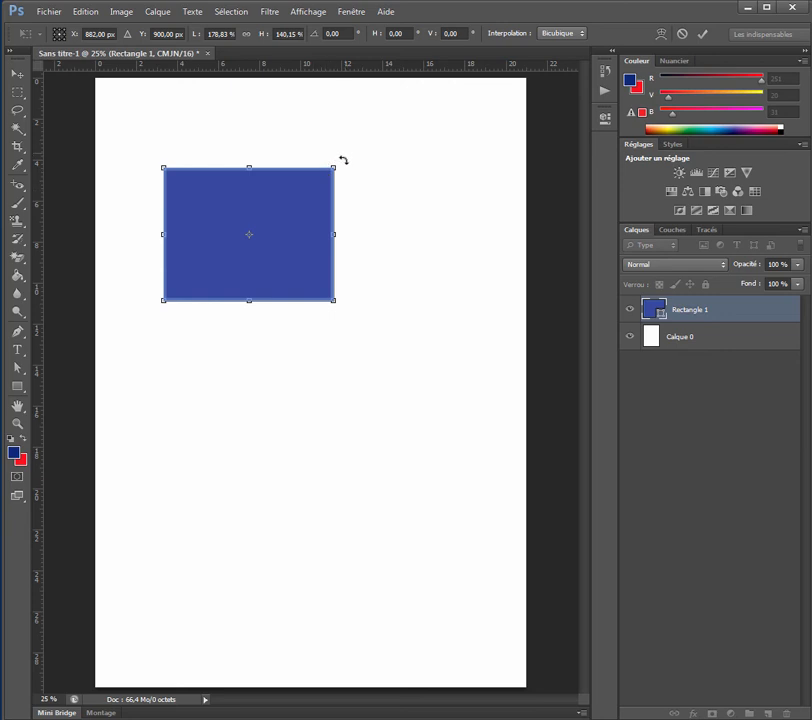
pyautogui.moveTo(342, 161); pyautogui.dragTo(365, 176)
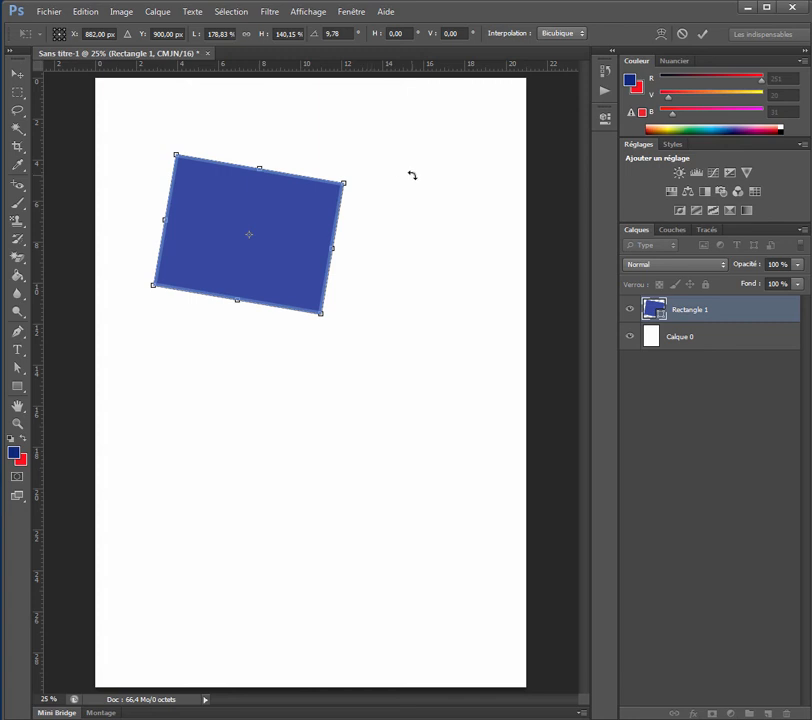
# - Warp the rotated rectangle so its lower edge bulges downward in a rounded curve, and apply the transformation
pyautogui.click(661, 36)
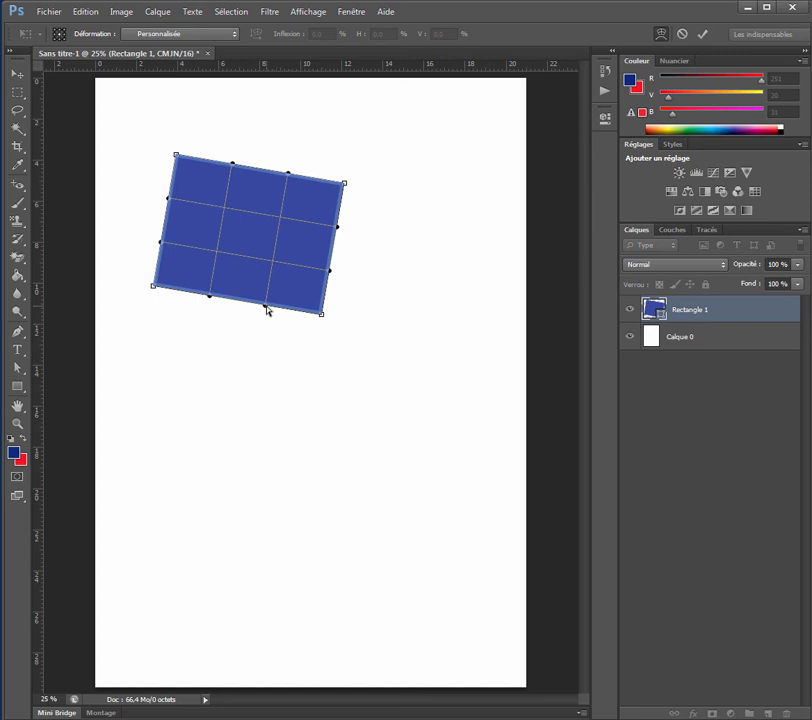
pyautogui.moveTo(267, 309); pyautogui.dragTo(268, 376)
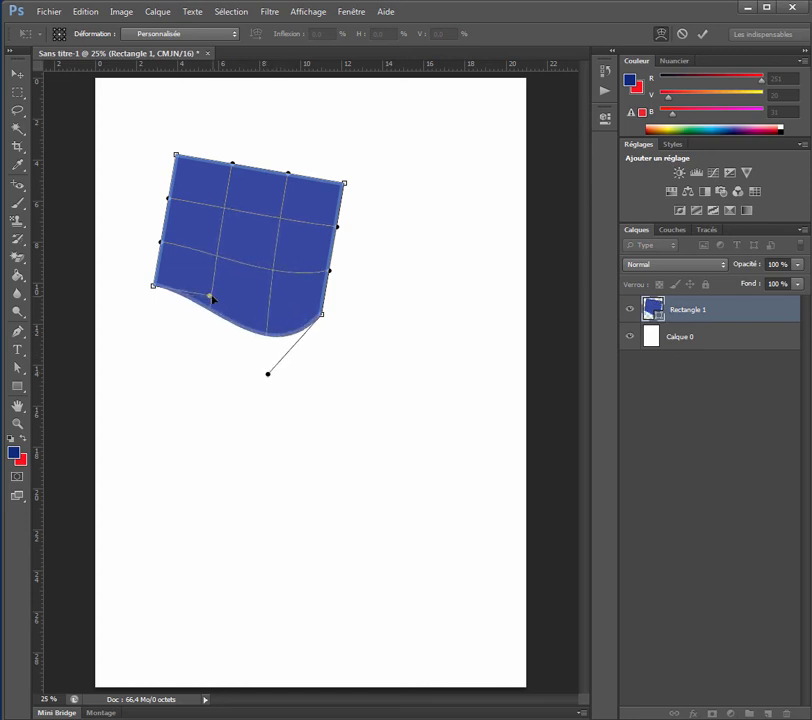
pyautogui.moveTo(211, 297); pyautogui.dragTo(163, 343)
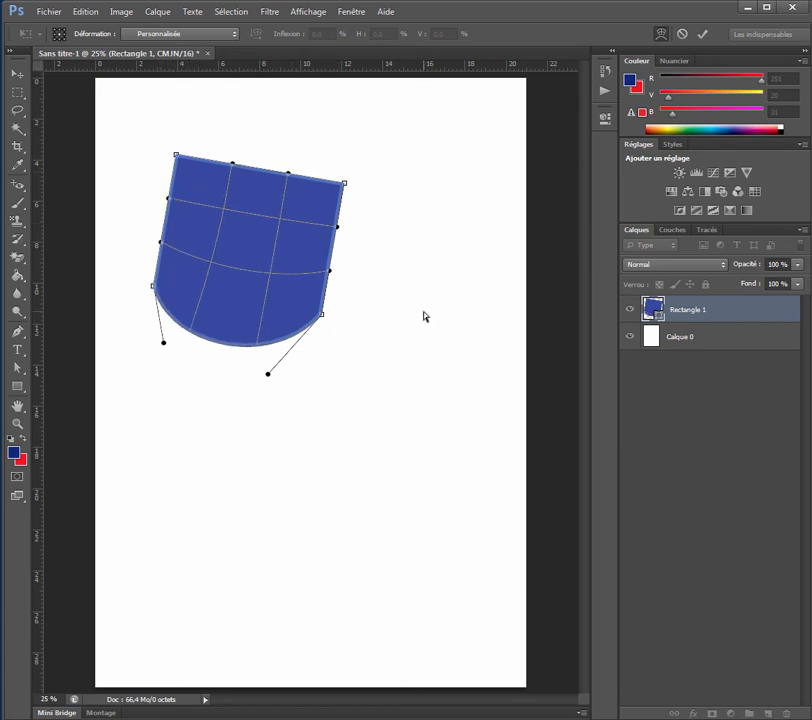
pyautogui.click(704, 36)
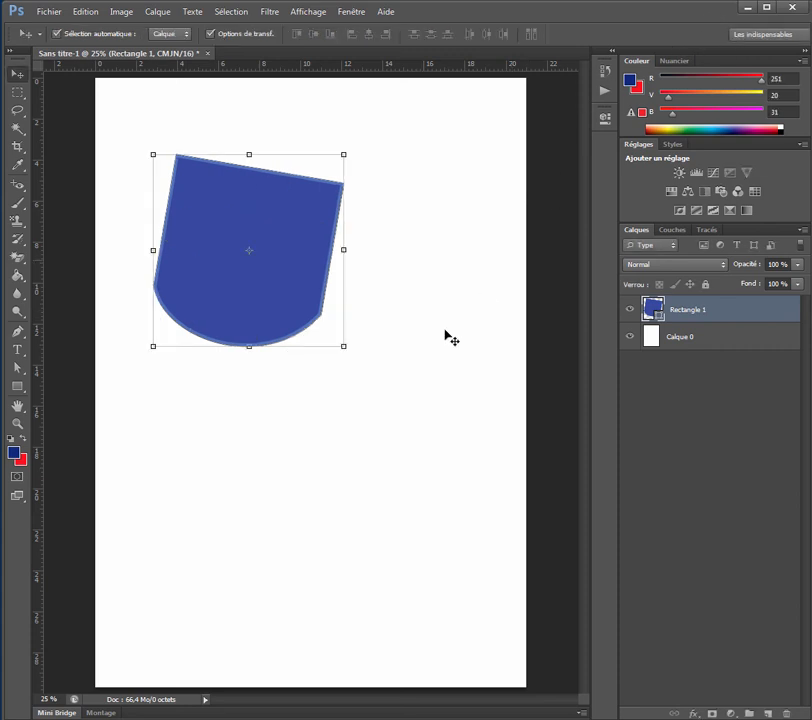
# - Draw a rounded rectangle about 1148 × 532 px below the warped shape
pyautogui.click(21, 389)
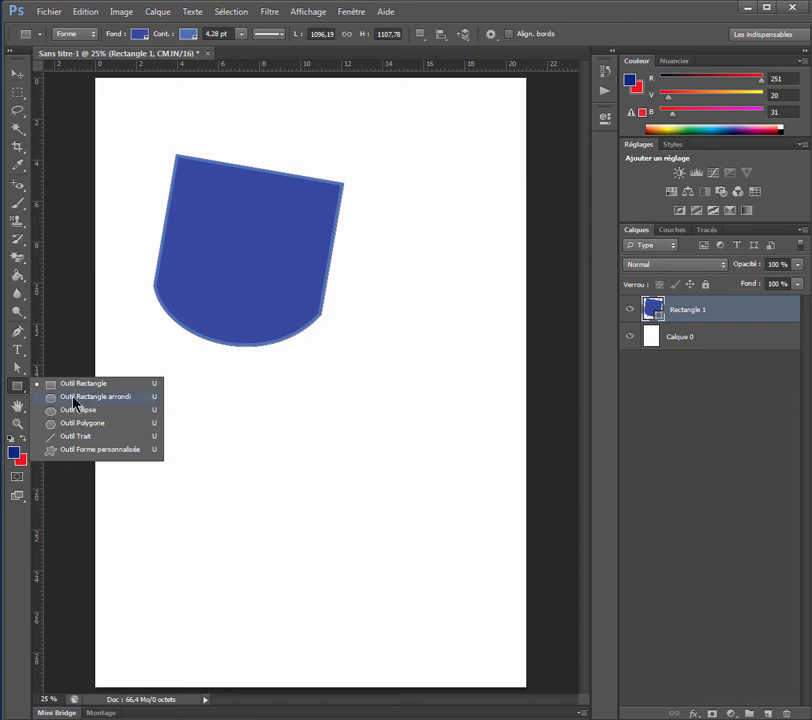
pyautogui.click(75, 397)
pyautogui.moveTo(189, 402); pyautogui.dragTo(388, 493)
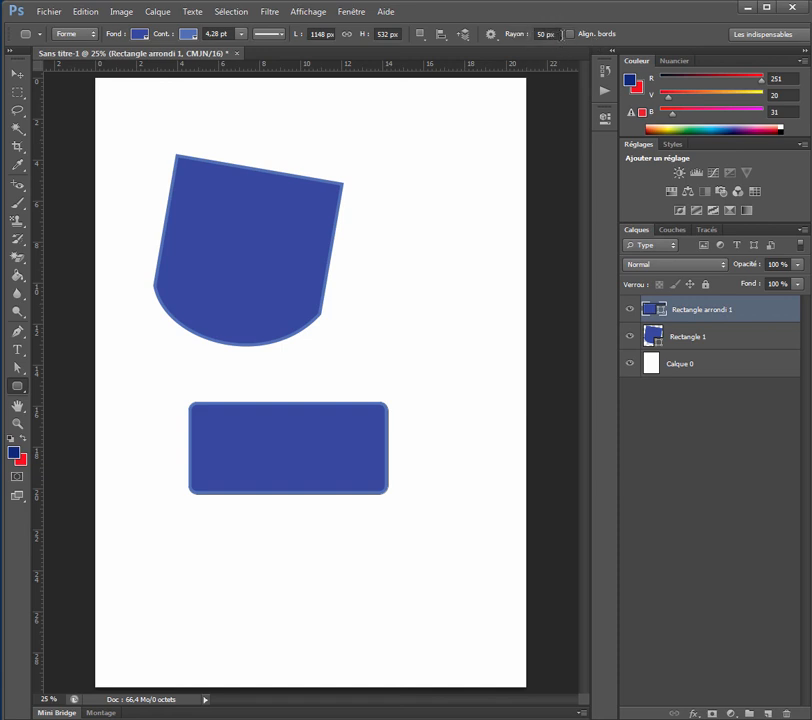
# - Draw a second rounded rectangle with a 100 px corner radius, about 708 × 384 px, overlapping the warped shape's upper-right corner
pyautogui.click(556, 35)
pyautogui.write('100')
pyautogui.press('Return')
pyautogui.moveTo(312, 119); pyautogui.dragTo(433, 185)
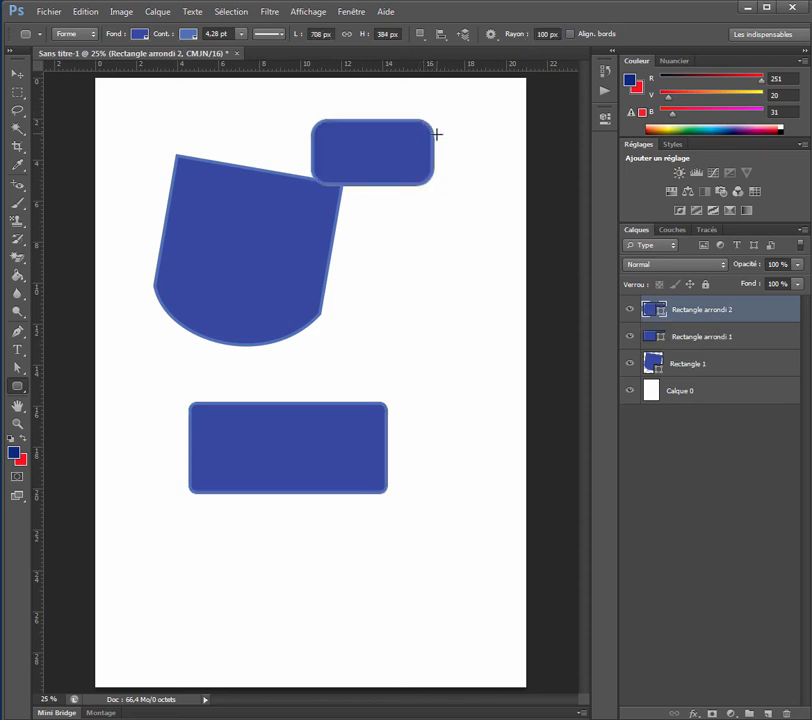
# - Draw a circle about 544 px in diameter below the larger rounded rectangle with the Ellipse tool
pyautogui.rightClick(17, 387)
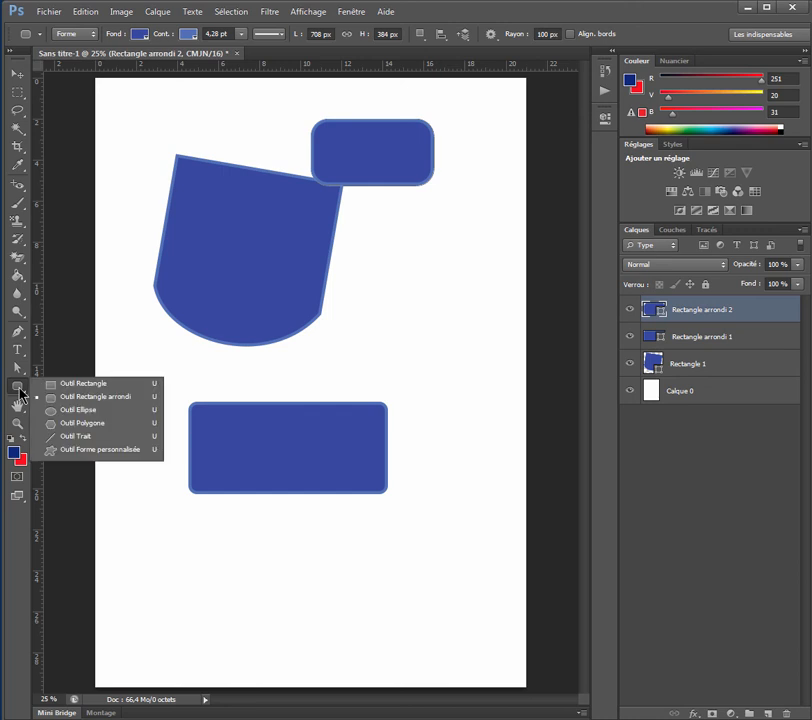
pyautogui.click(72, 418)
pyautogui.moveTo(231, 544); pyautogui.dragTo(329, 636)
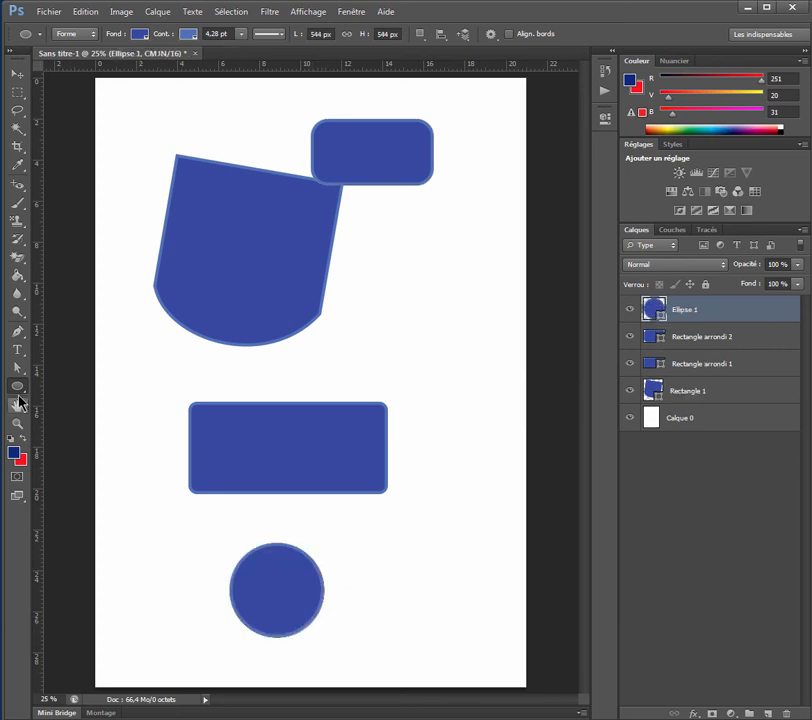
# - Draw a 7-sided polygon about 433 × 443 px below the smaller rounded rectangle
pyautogui.click(17, 387)
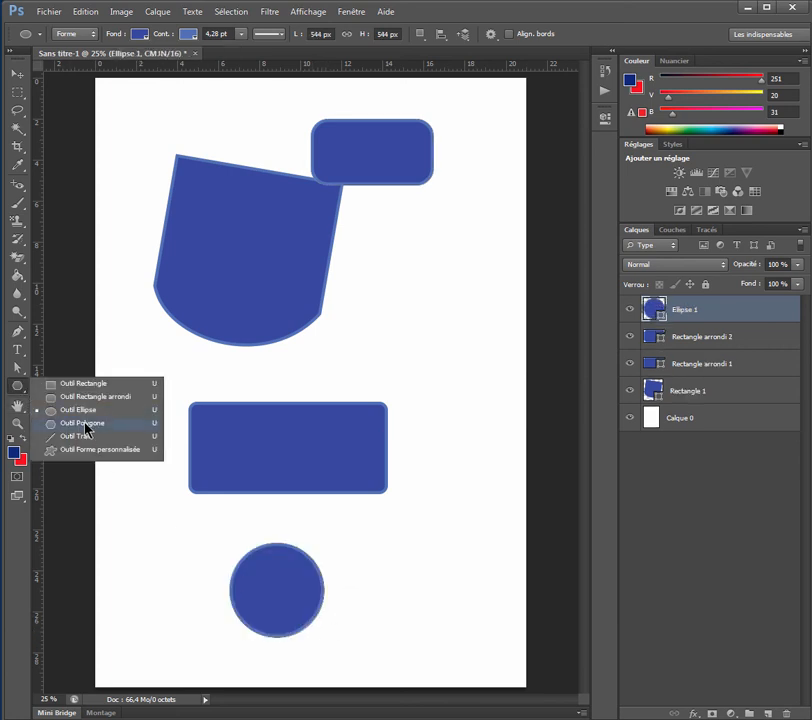
pyautogui.click(85, 423)
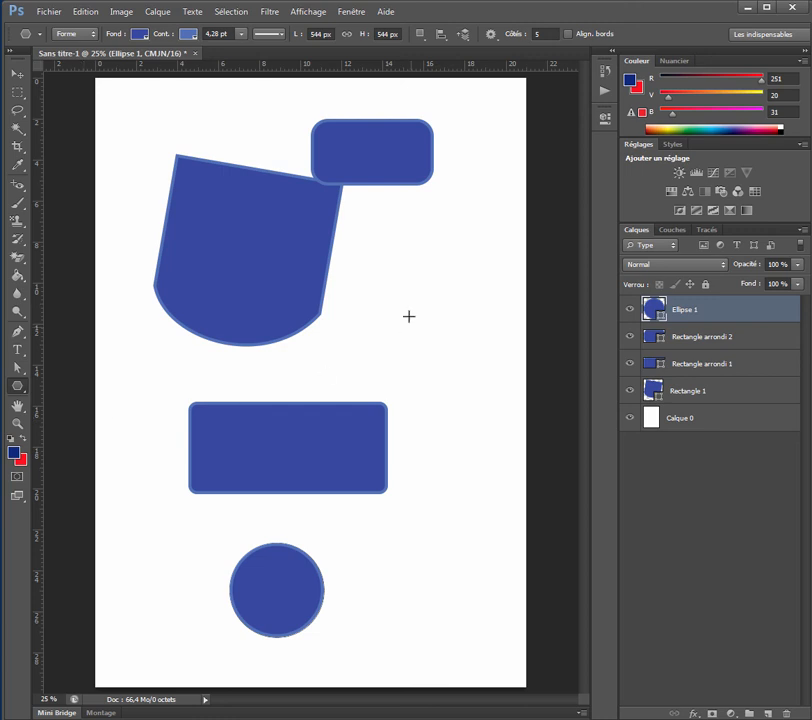
pyautogui.click(541, 34)
pyautogui.moveTo(542, 35); pyautogui.dragTo(529, 37)
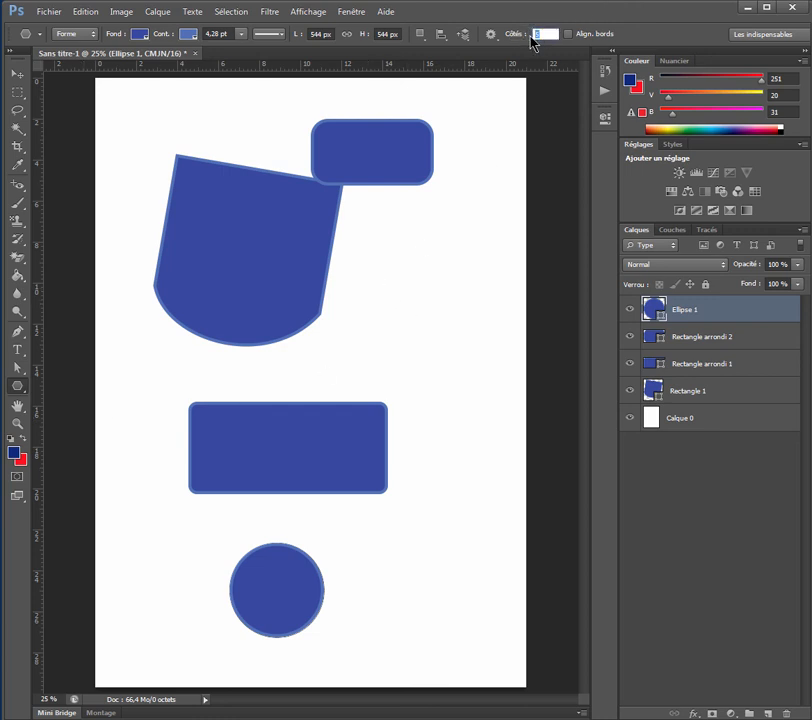
pyautogui.write('7')
pyautogui.moveTo(393, 258); pyautogui.dragTo(423, 290)
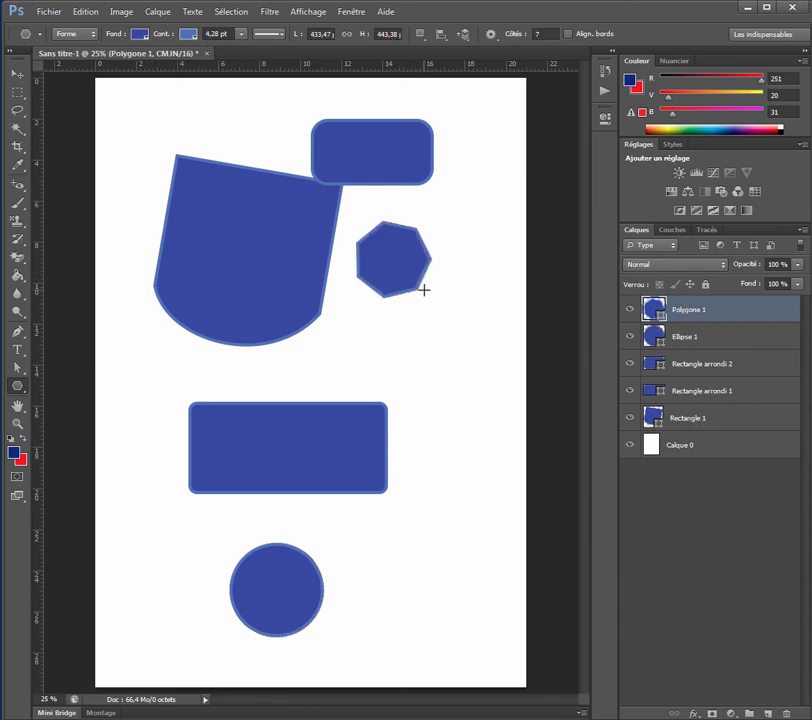
# - Draw a nearly horizontal line 1 px thick and about 1864 px long between the warped shape and the larger rounded rectangle
pyautogui.rightClick(17, 386)
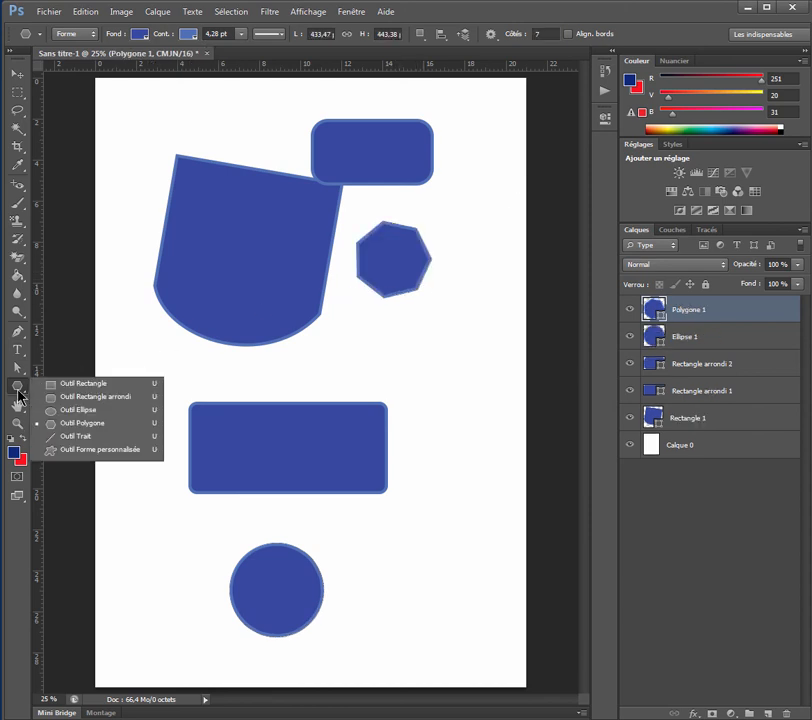
pyautogui.click(65, 437)
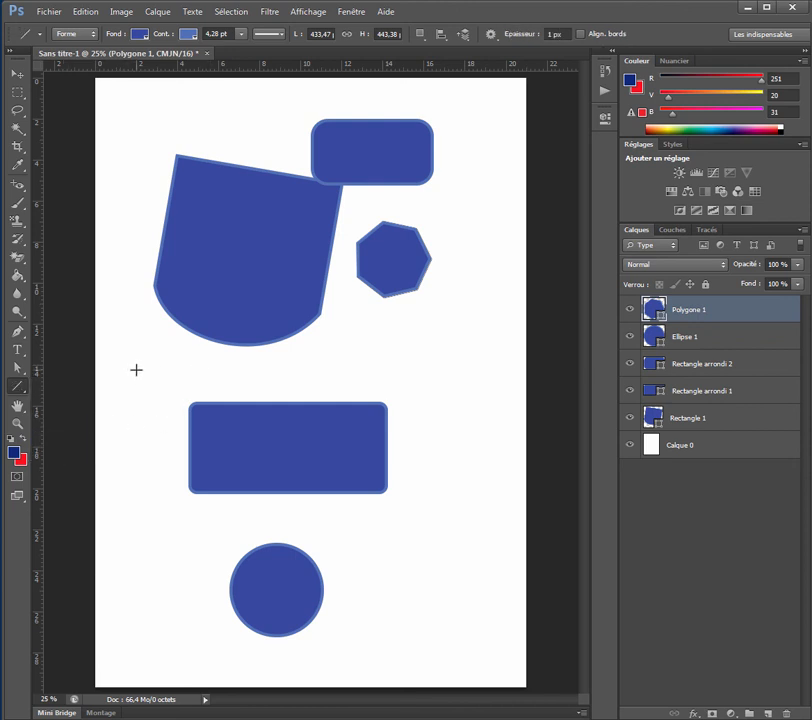
pyautogui.moveTo(136, 368); pyautogui.dragTo(462, 370)
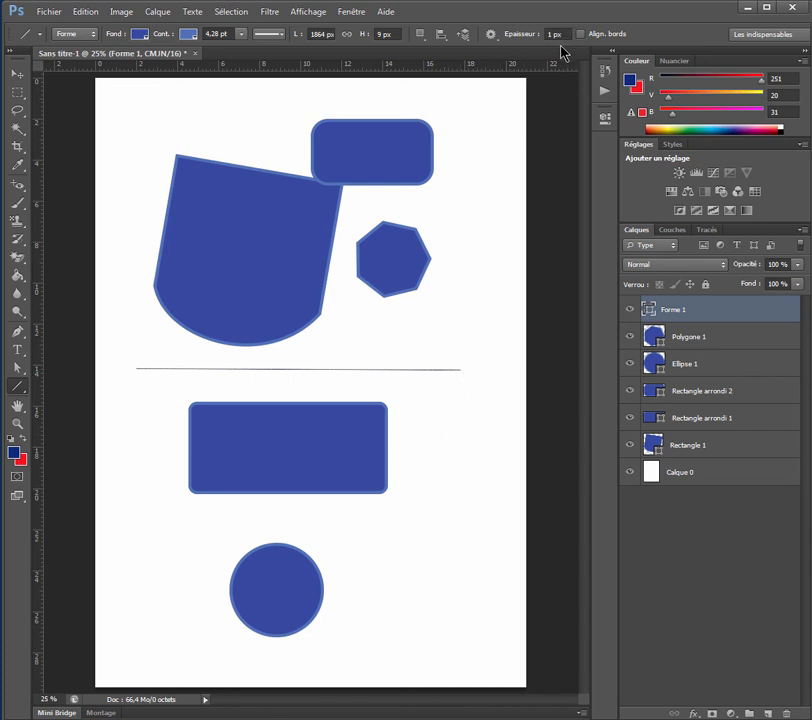
# - Draw 20 px thick lines: a slightly sloping one above the circle, a horizontal one above the larger rounded rectangle, a vertical one near the page's right edge
pyautogui.click(529, 34)
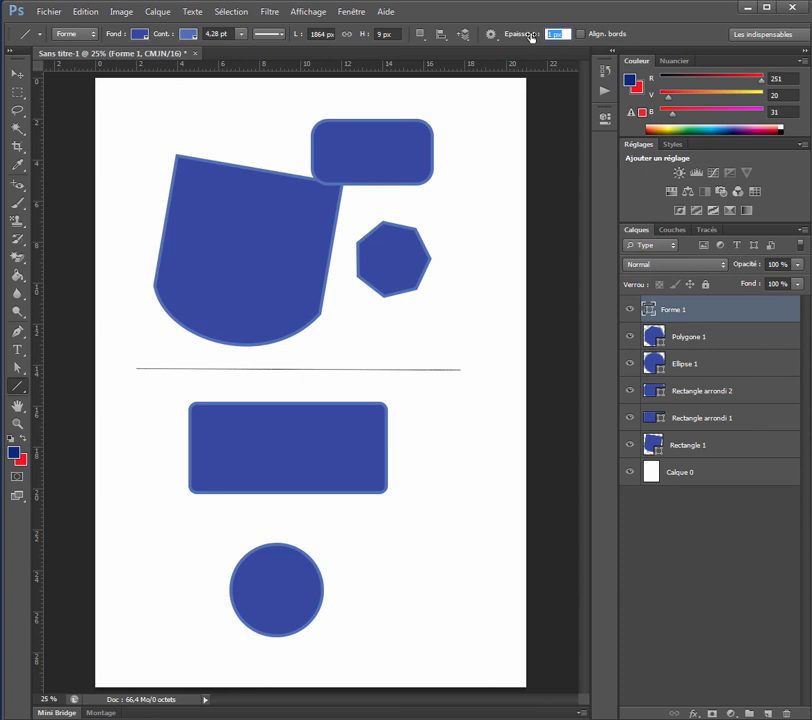
pyautogui.write('20')
pyautogui.moveTo(149, 520); pyautogui.dragTo(476, 525)
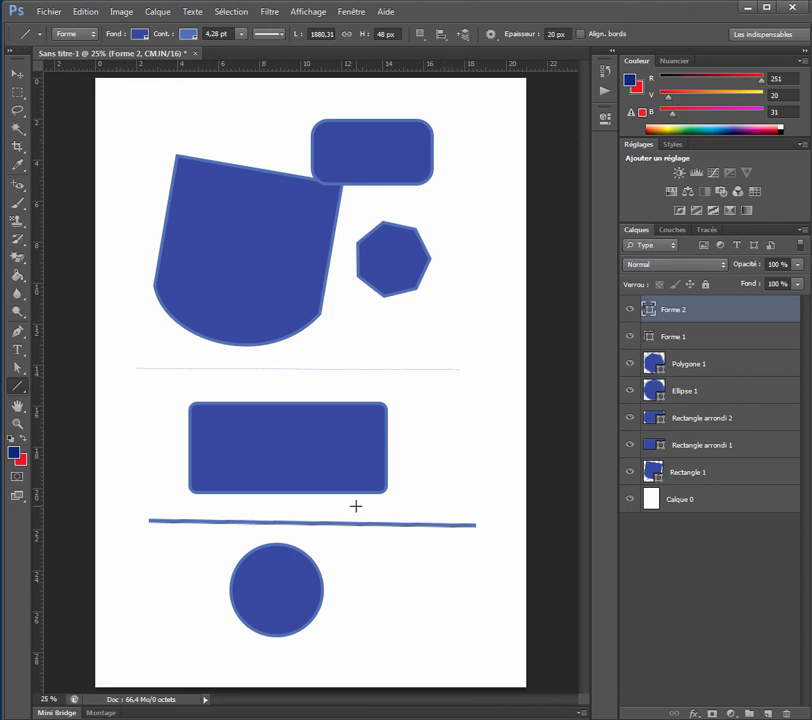
pyautogui.moveTo(136, 389); pyautogui.dragTo(497, 395)
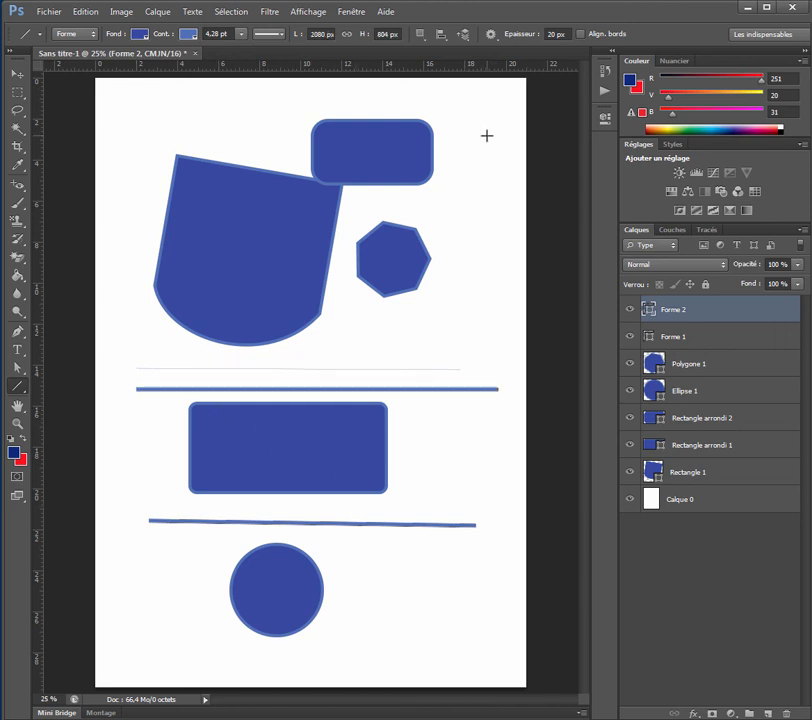
pyautogui.moveTo(483, 120); pyautogui.dragTo(405, 505)
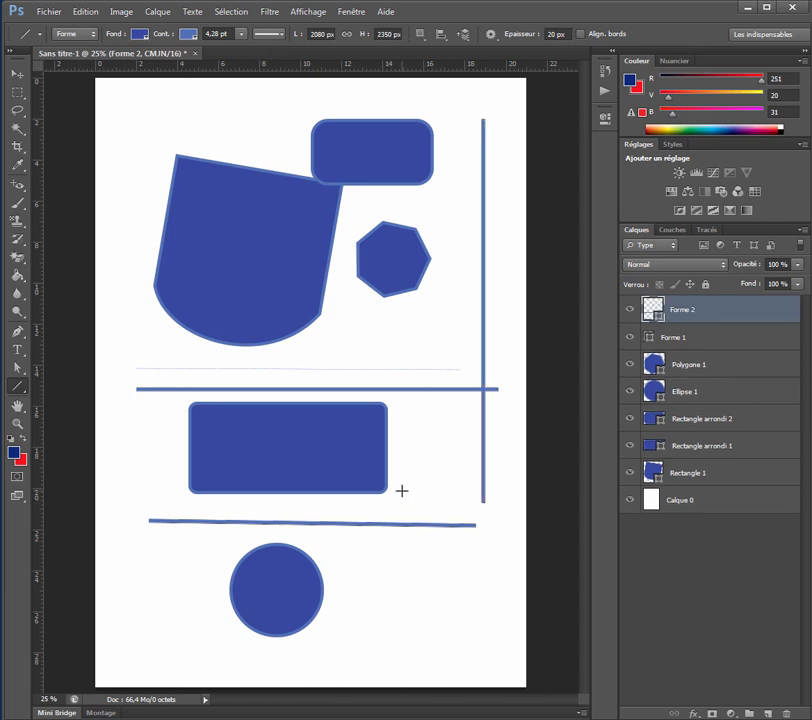
# - Draw the many-petalled starburst custom shape, about 800 × 820 px, over the crossing of the horizontal and vertical lines
pyautogui.rightClick(17, 387)
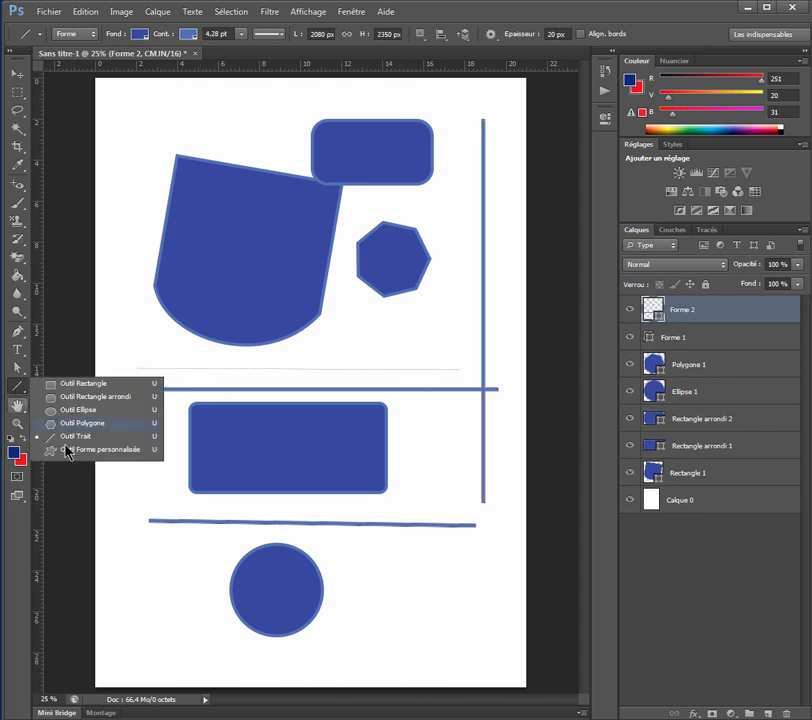
pyautogui.click(80, 453)
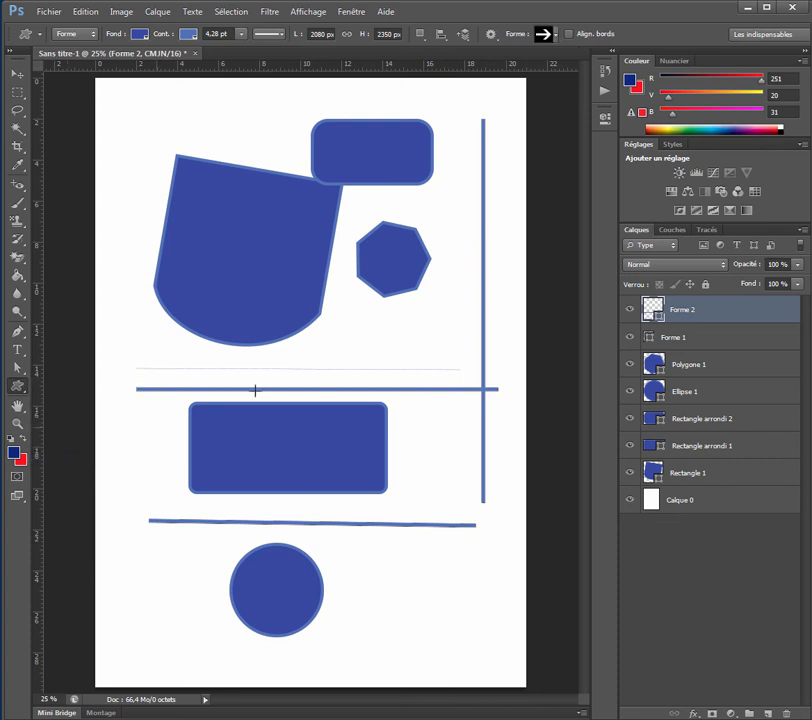
pyautogui.click(556, 36)
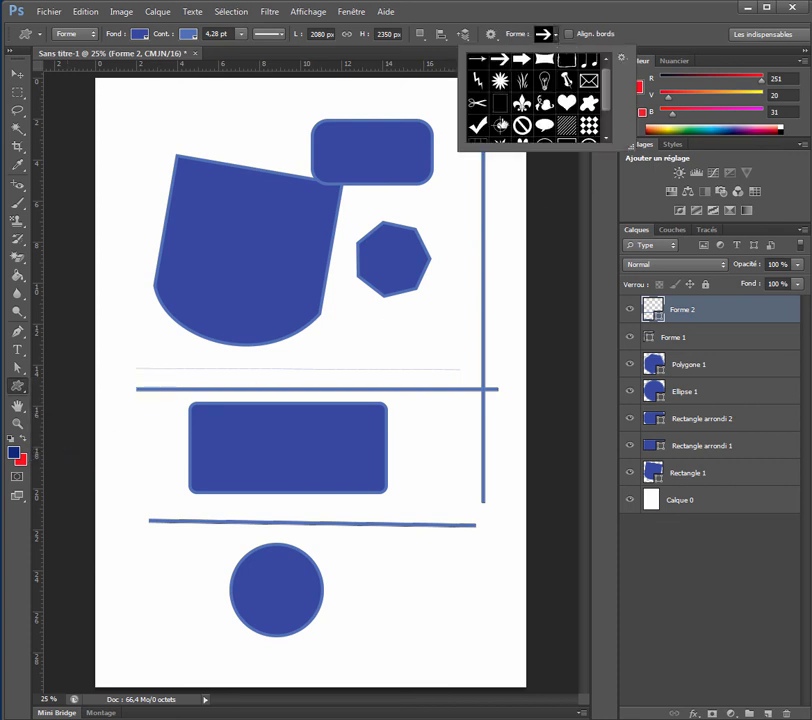
pyautogui.click(499, 80)
pyautogui.moveTo(366, 318)
pyautogui.mouseDown()
pyautogui.moveTo(370, 334)
pyautogui.moveTo(444, 406)
pyautogui.moveTo(509, 435)
pyautogui.moveTo(504, 458)
pyautogui.mouseUp()
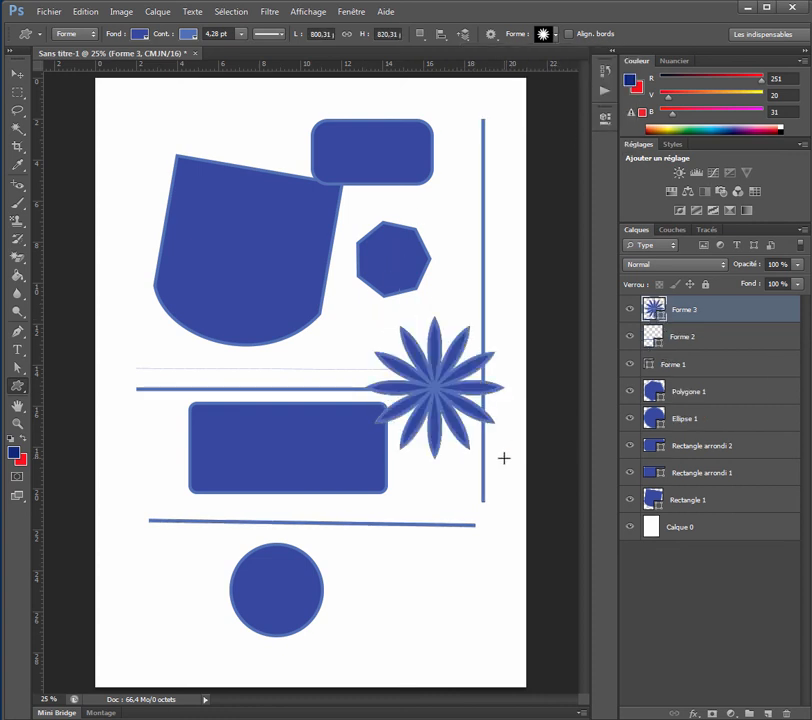